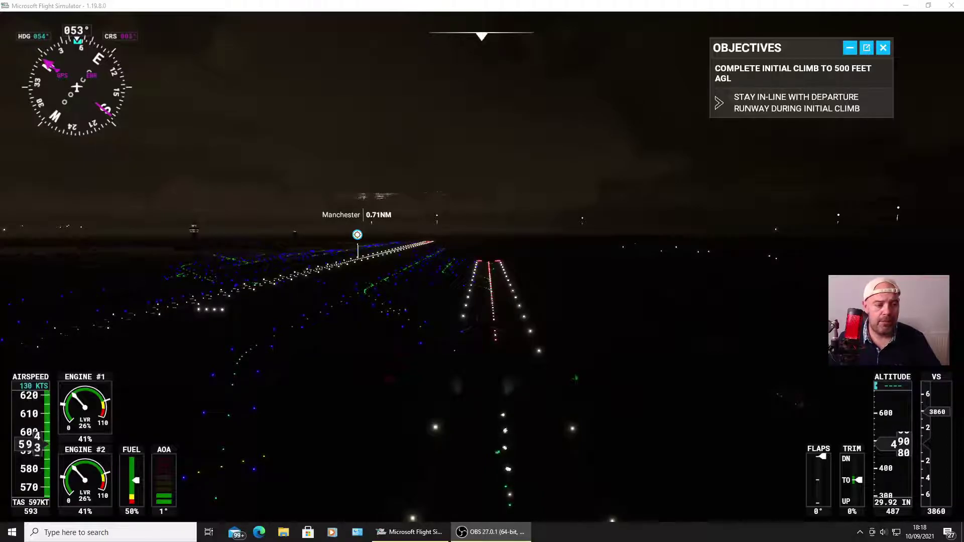
Advance the throttle to full power with F3 for the takeoff roll out of Manchester.
{"action": "key", "text": "F3"}
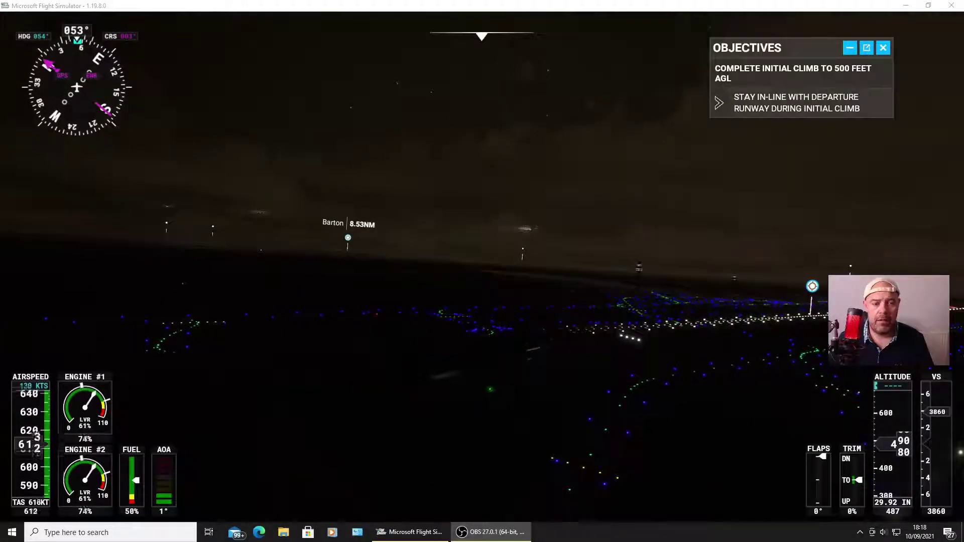
{"action": "key", "text": "F3"}
{"action": "key", "text": "F3"}
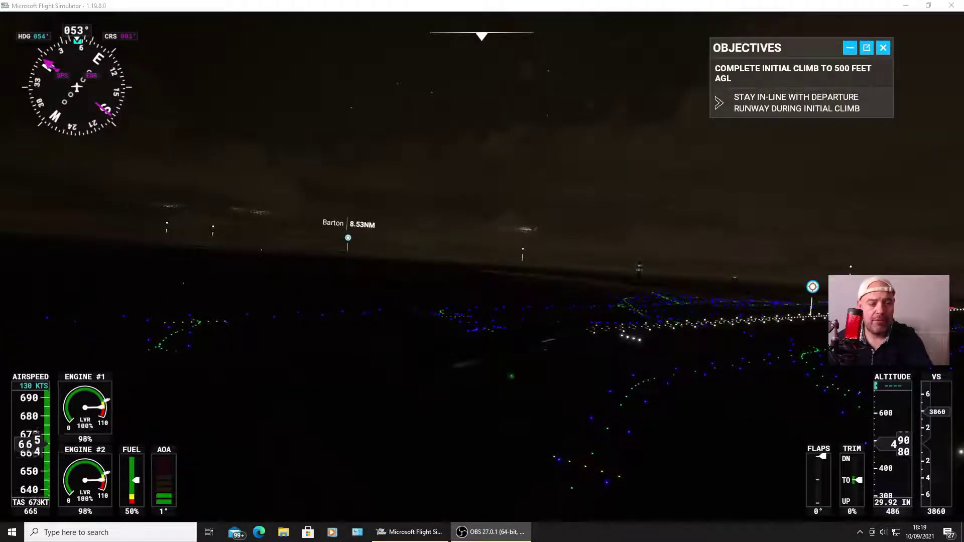